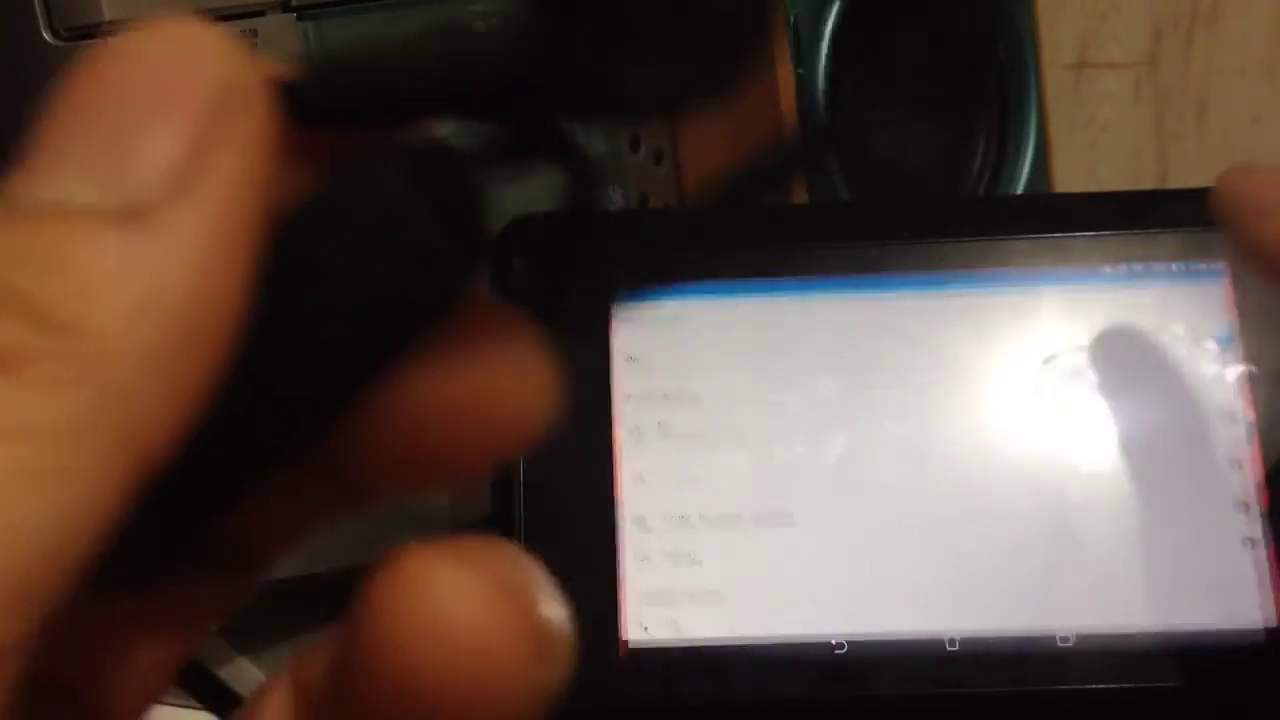
click(1065, 645)
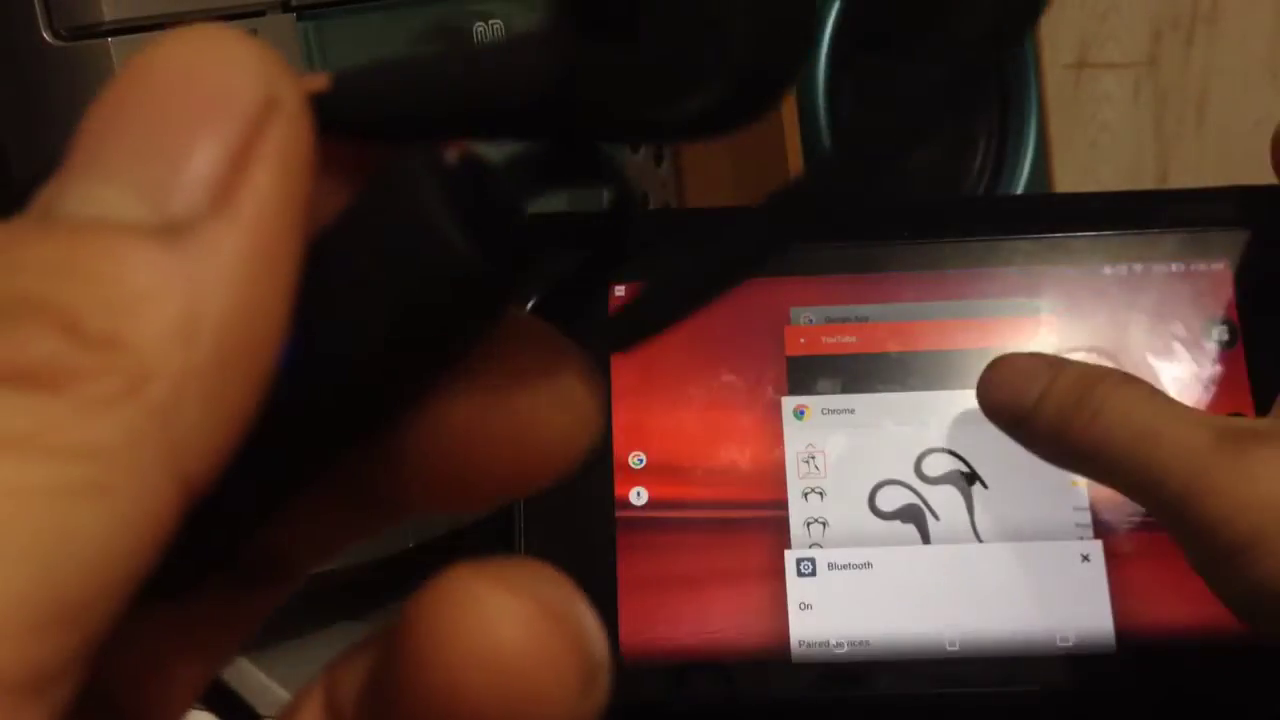